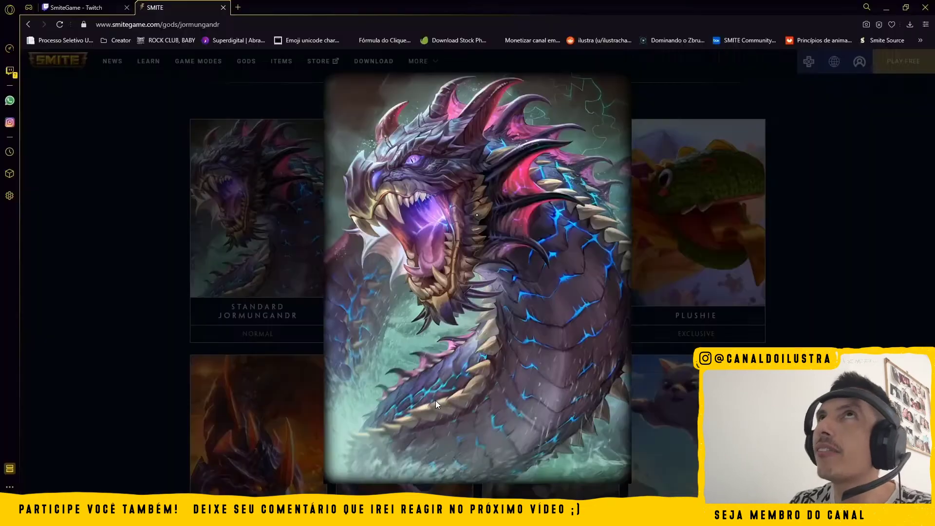
# Ink the inner edges of the horn and the outlines of the back and rear fin on the line art layer
pyautogui.moveTo(393, 113); pyautogui.dragTo(403, 142)
pyautogui.moveTo(452, 170)
pyautogui.mouseDown()
pyautogui.moveTo(484, 161)
pyautogui.moveTo(517, 168)
pyautogui.moveTo(475, 161)
pyautogui.mouseUp()
pyautogui.moveTo(486, 200); pyautogui.dragTo(517, 186)
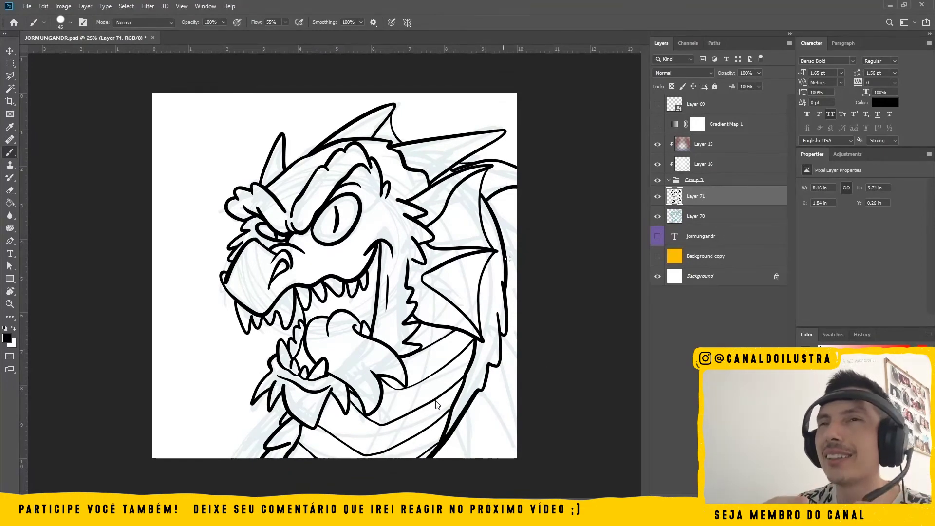
pyautogui.moveTo(506, 251); pyautogui.dragTo(517, 270)
pyautogui.moveTo(507, 304); pyautogui.dragTo(517, 310)
# Try inking the lower rear fin membrane behind the dragon's body
pyautogui.moveTo(500, 364); pyautogui.dragTo(517, 438)
pyautogui.hotkey('ctrl', 'z')
pyautogui.moveTo(500, 363); pyautogui.dragTo(517, 409)
pyautogui.moveTo(476, 395); pyautogui.dragTo(517, 448)
pyautogui.moveTo(467, 414); pyautogui.dragTo(464, 458)
pyautogui.moveTo(516, 444); pyautogui.dragTo(489, 464)
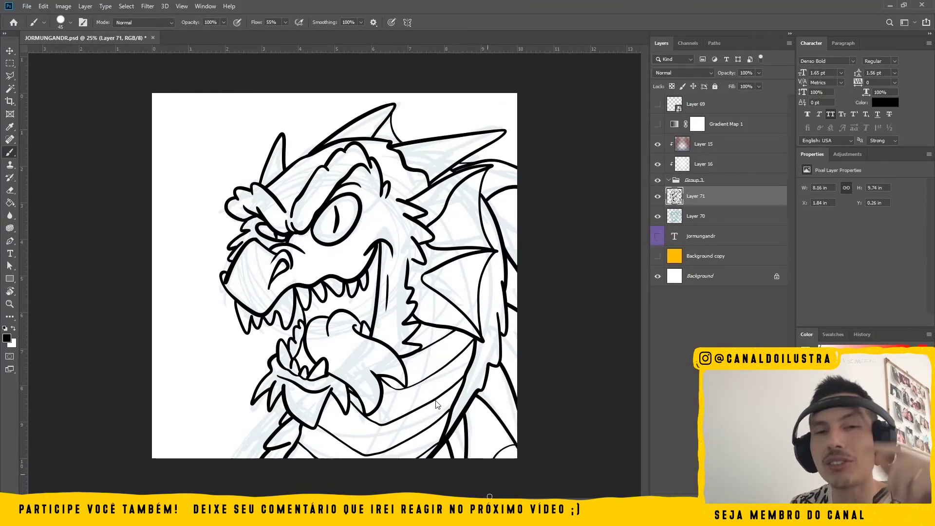
pyautogui.hotkey('ctrl', 'z')
pyautogui.hotkey('ctrl', 'z')
# Ink the small webbed fins along the dragon's lower back and hide the blue sketch layer, Layer 70
pyautogui.moveTo(504, 285); pyautogui.dragTo(517, 295)
pyautogui.moveTo(504, 335); pyautogui.dragTo(517, 382)
pyautogui.moveTo(500, 365); pyautogui.dragTo(517, 383)
pyautogui.moveTo(474, 399); pyautogui.dragTo(471, 445)
pyautogui.moveTo(462, 419); pyautogui.dragTo(470, 446)
pyautogui.moveTo(517, 384); pyautogui.dragTo(474, 431)
pyautogui.click(657, 215)
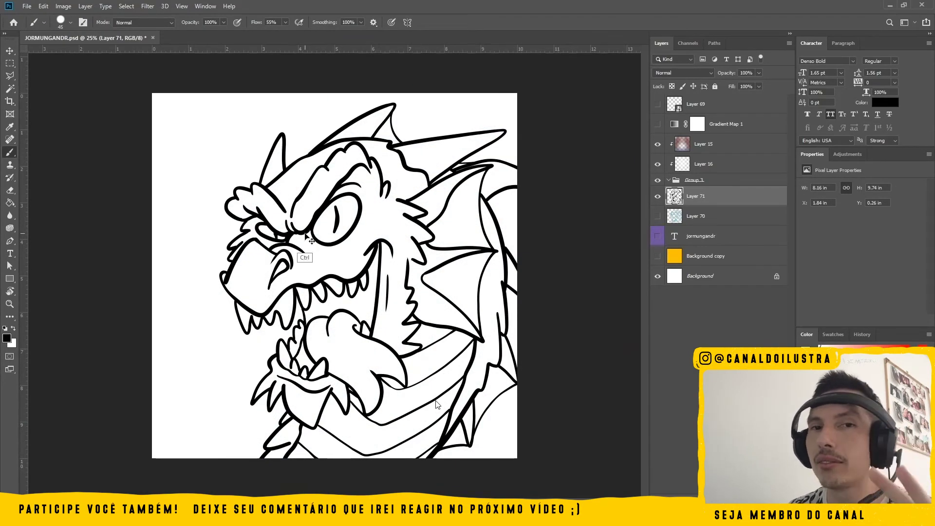
# Add a new layer beneath the line art and draw thin detail lines under the eye and on the fins with a 15 px brush
pyautogui.keyDown('ctrl'); pyautogui.click(746, 499); pyautogui.keyUp('ctrl')
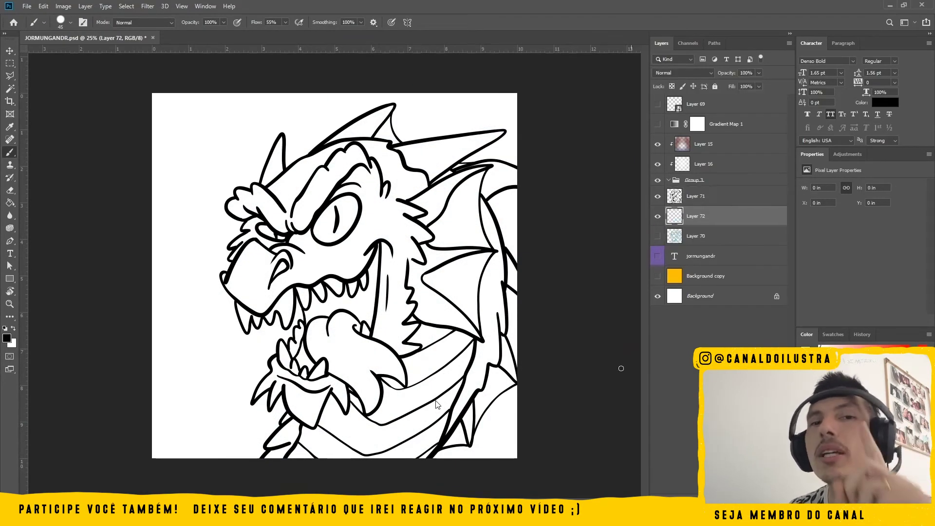
pyautogui.moveTo(316, 241); pyautogui.dragTo(349, 239)
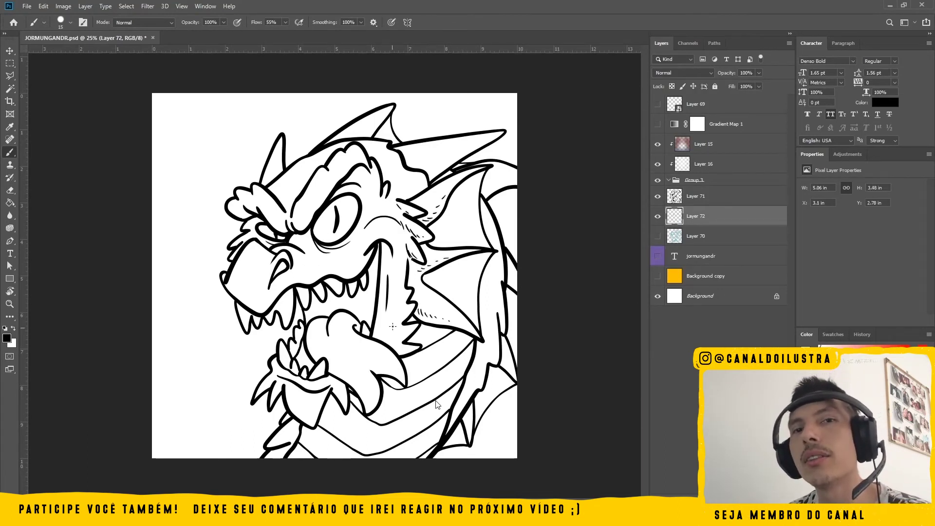
pyautogui.press('e')
pyautogui.press('b')
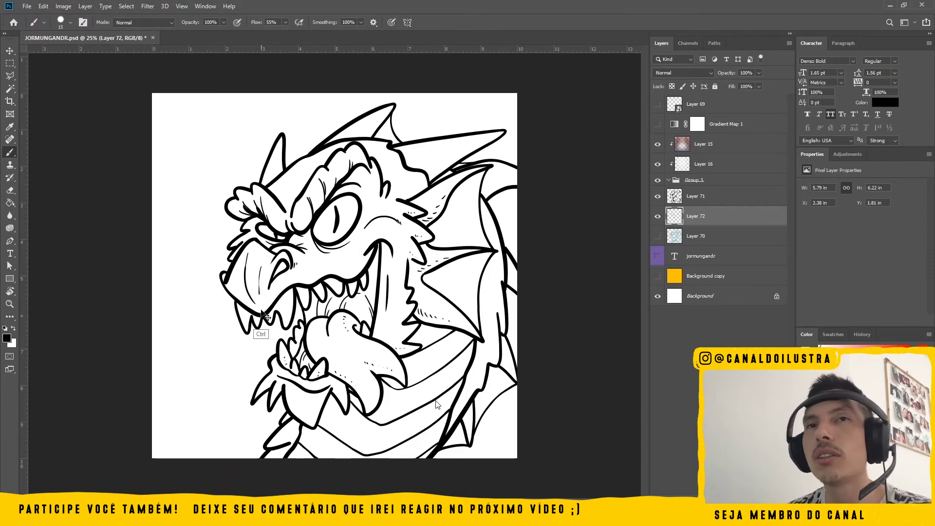
# Draw thin texture lines on the beak, belly plates and back scales
pyautogui.moveTo(260, 260); pyautogui.dragTo(229, 283)
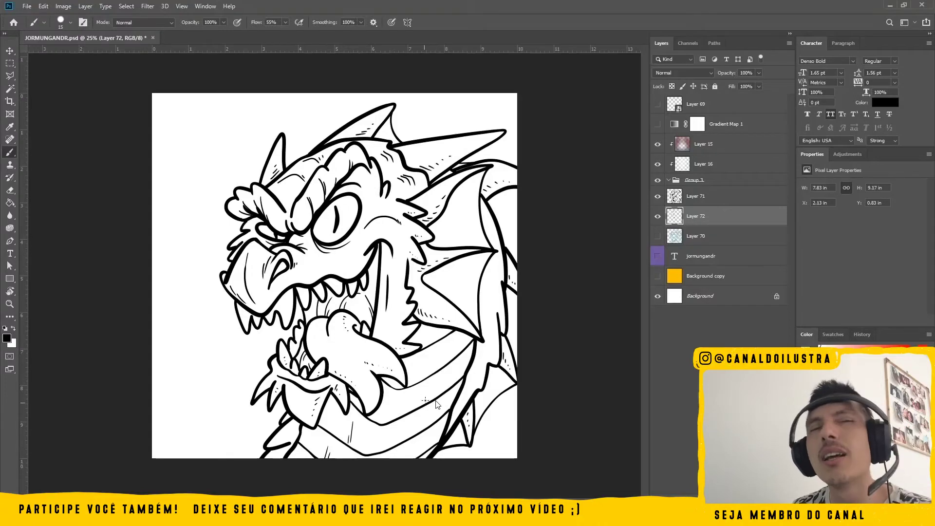
pyautogui.moveTo(476, 373); pyautogui.dragTo(491, 314)
pyautogui.moveTo(491, 283); pyautogui.dragTo(497, 279)
pyautogui.moveTo(490, 230); pyautogui.dragTo(492, 236)
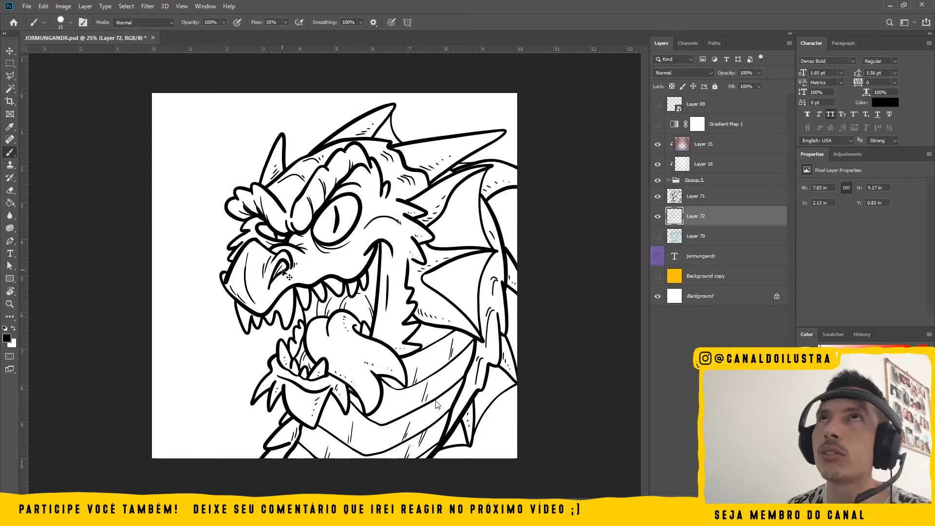
# Select the dragon's silhouette from the line art with the Magic Wand and fill it purple on a new layer below the details
pyautogui.click(695, 196)
pyautogui.press('w')
pyautogui.click(467, 116)
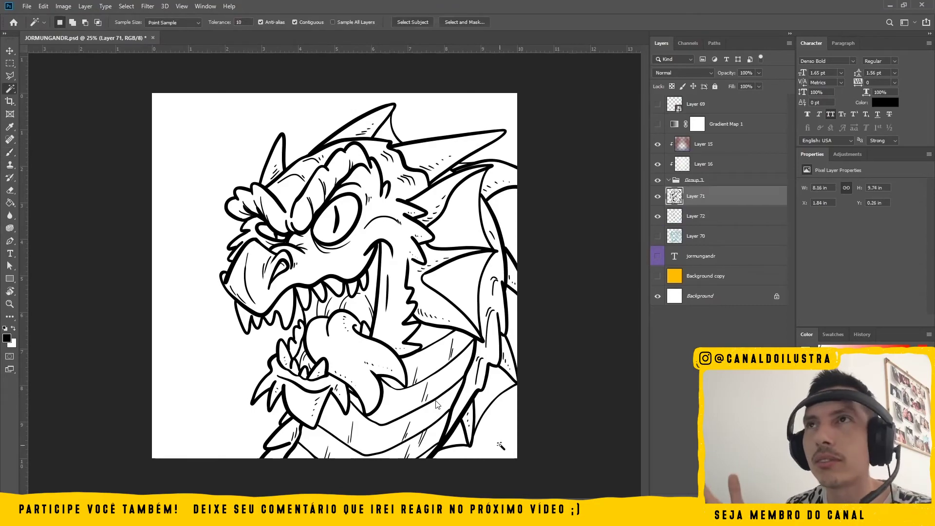
pyautogui.keyDown('shift'); pyautogui.click(497, 431); pyautogui.keyUp('shift')
pyautogui.click(126, 6)
pyautogui.moveTo(135, 144)
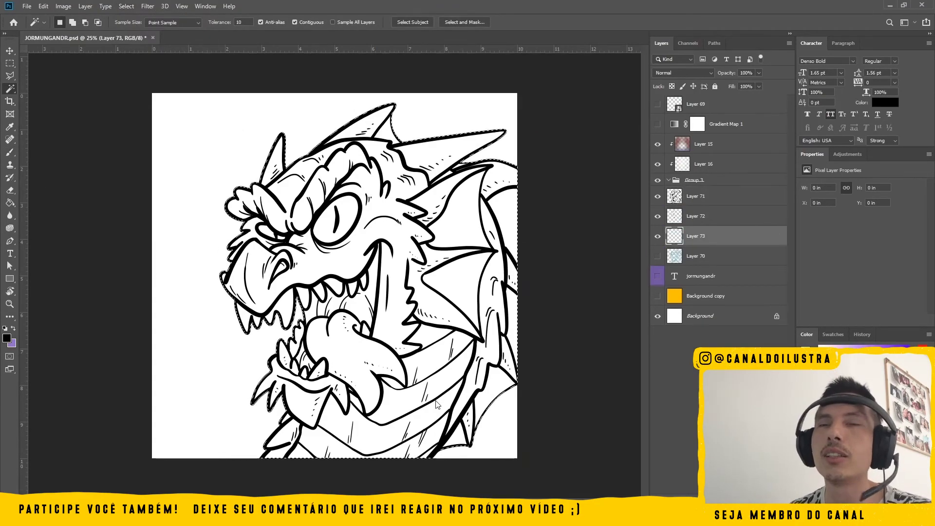
pyautogui.hotkey('ctrl', 'BackSpace')
pyautogui.hotkey('ctrl', 'BackSpace')
pyautogui.hotkey('ctrl', 'd')
# Add a layer clipped to the purple fill and paint the horn and fin membranes coral pink
pyautogui.hotkey('ctrl', 'shift', 'alt', 'n')
pyautogui.keyDown('alt'); pyautogui.click(701, 246); pyautogui.keyUp('alt')
pyautogui.click(923, 349)
pyautogui.press('b')
pyautogui.press('x')
pyautogui.moveTo(510, 290)
pyautogui.mouseDown()
pyautogui.moveTo(514, 360)
pyautogui.moveTo(462, 441)
pyautogui.moveTo(443, 453)
pyautogui.mouseUp()
pyautogui.moveTo(502, 232)
pyautogui.mouseDown()
pyautogui.moveTo(510, 194)
pyautogui.moveTo(505, 230)
pyautogui.mouseUp()
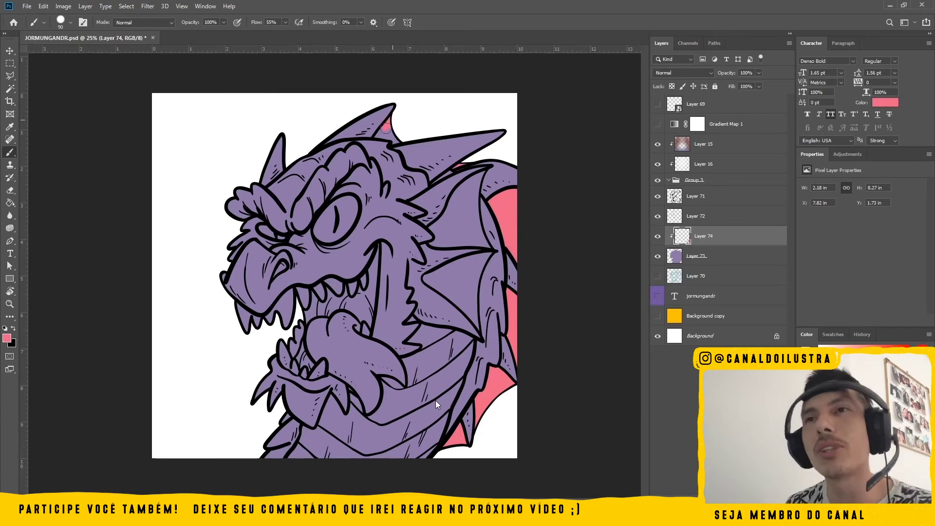
pyautogui.moveTo(430, 225)
pyautogui.mouseDown()
pyautogui.moveTo(450, 222)
pyautogui.moveTo(467, 241)
pyautogui.moveTo(480, 238)
pyautogui.moveTo(443, 221)
pyautogui.moveTo(472, 188)
pyautogui.mouseUp()
pyautogui.moveTo(470, 259)
pyautogui.mouseDown()
pyautogui.moveTo(488, 253)
pyautogui.moveTo(473, 291)
pyautogui.moveTo(476, 318)
pyautogui.moveTo(431, 282)
pyautogui.moveTo(458, 303)
pyautogui.mouseUp()
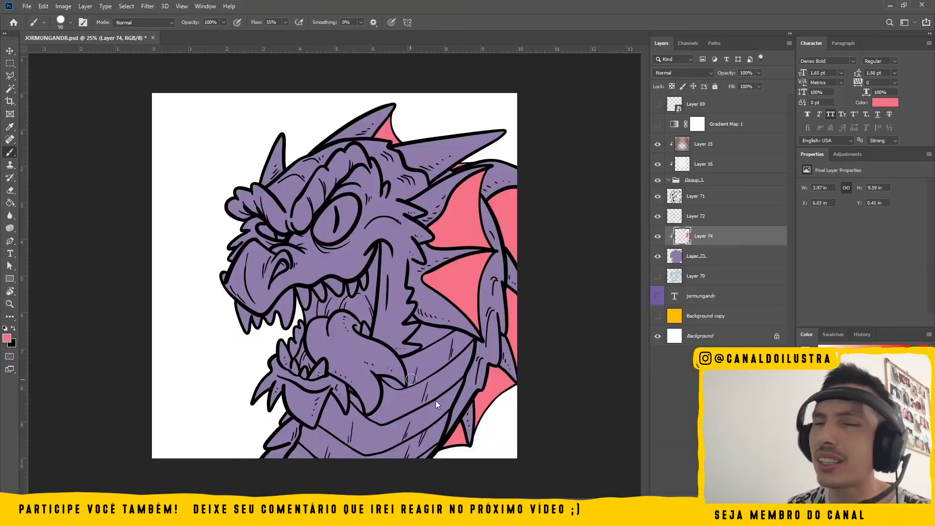
# Add another clipped layer and paint darker red shading at the base of the membranes with a large brush
pyautogui.hotkey('ctrl', 'alt', 'shift', 'n')
pyautogui.keyDown('alt'); pyautogui.click(720, 244); pyautogui.keyUp('alt')
pyautogui.keyDown('ctrl'); pyautogui.click(682, 256); pyautogui.keyUp('ctrl')
pyautogui.press('x')
pyautogui.hotkey('ctrl', 'd')
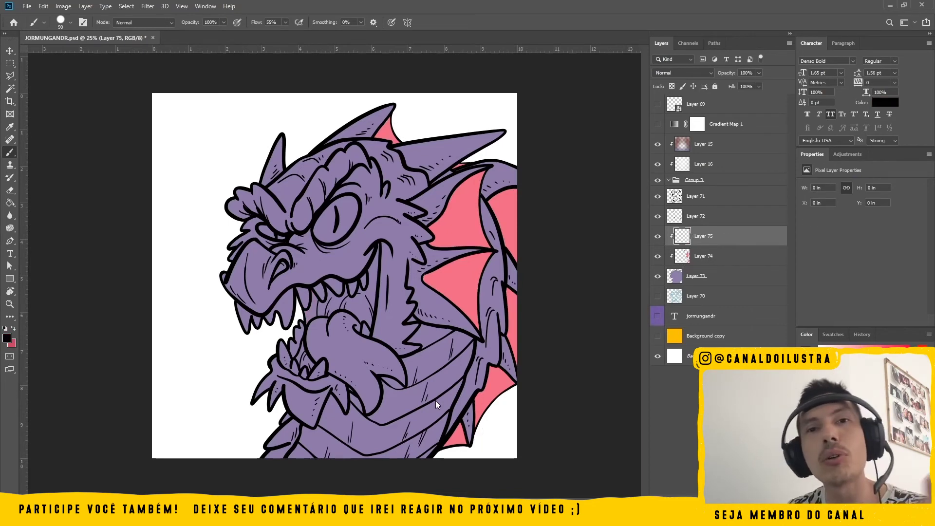
pyautogui.press('x')
pyautogui.moveTo(428, 219); pyautogui.dragTo(428, 287)
pyautogui.moveTo(494, 210); pyautogui.dragTo(507, 258)
pyautogui.moveTo(504, 293)
pyautogui.mouseDown()
pyautogui.moveTo(464, 418)
pyautogui.moveTo(438, 443)
pyautogui.mouseUp()
pyautogui.moveTo(387, 143); pyautogui.dragTo(373, 158)
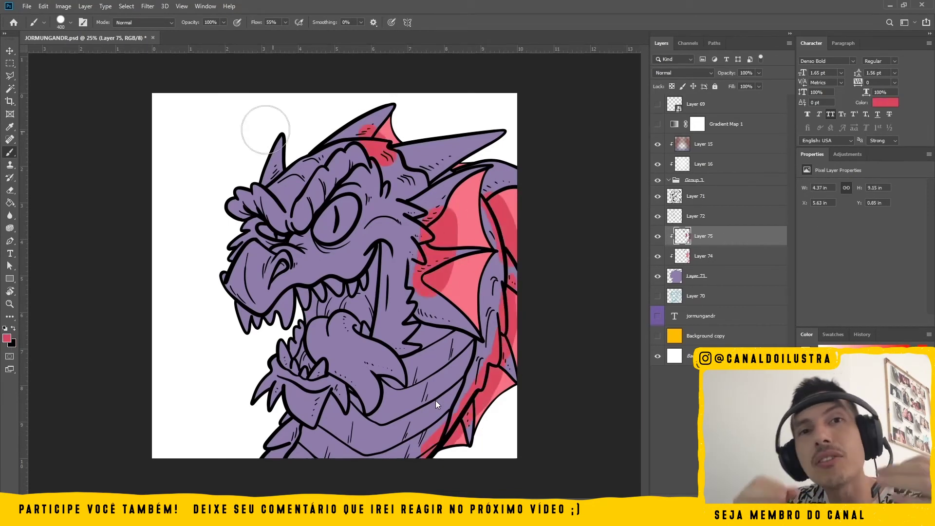
# Blur the red shading and mask it to the shape of the pink membranes
pyautogui.click(148, 6)
pyautogui.moveTo(151, 116)
pyautogui.click(263, 156)
pyautogui.click(668, 110)
pyautogui.keyDown('ctrl'); pyautogui.click(682, 256); pyautogui.keyUp('ctrl')
pyautogui.click(709, 499)
pyautogui.click(682, 236)
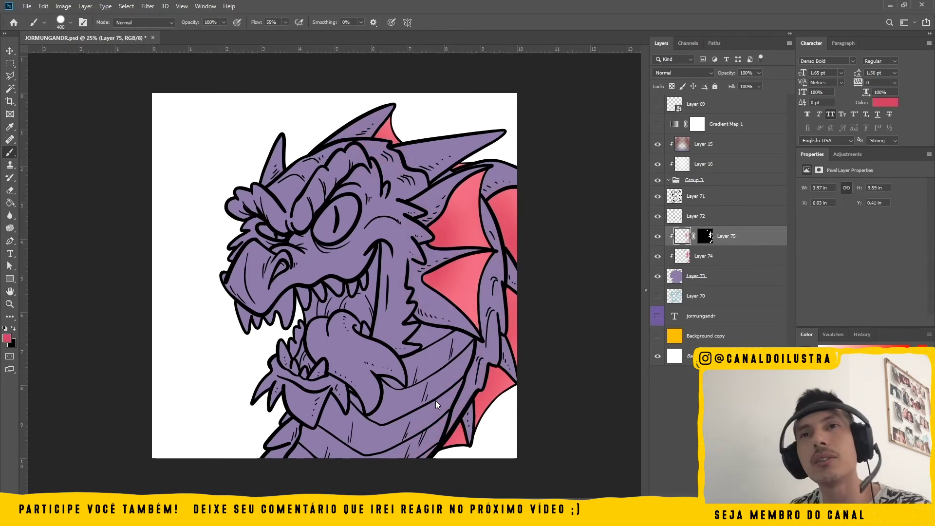
# Paint light pink highlights on the membranes' outer areas with a soft brush and set the shading layer to Color Dodge
pyautogui.press('x')
pyautogui.click(13, 344)
pyautogui.press('x')
pyautogui.click(70, 22)
pyautogui.doubleClick(68, 136)
pyautogui.moveTo(479, 180); pyautogui.dragTo(479, 238)
pyautogui.moveTo(475, 258); pyautogui.dragTo(475, 321)
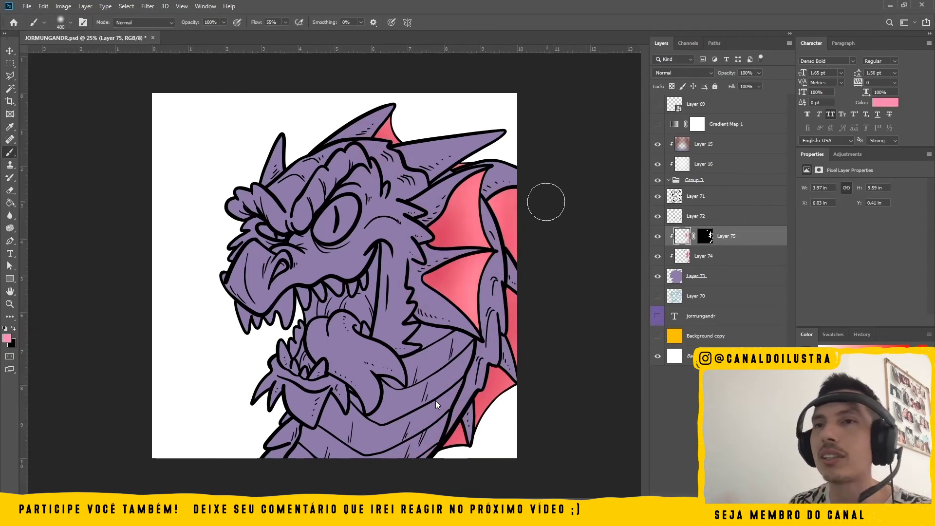
pyautogui.moveTo(504, 382); pyautogui.dragTo(480, 421)
pyautogui.moveTo(390, 121); pyautogui.dragTo(392, 141)
pyautogui.click(683, 73)
pyautogui.click(681, 162)
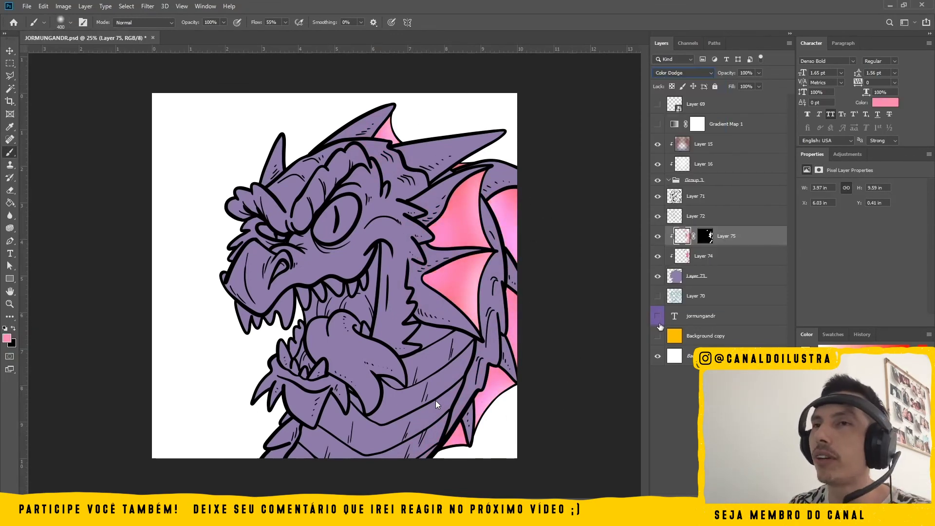
# Paint all the teeth beige on a new layer clipped to the purple fill and shift their hue slightly toward pink
pyautogui.click(704, 257)
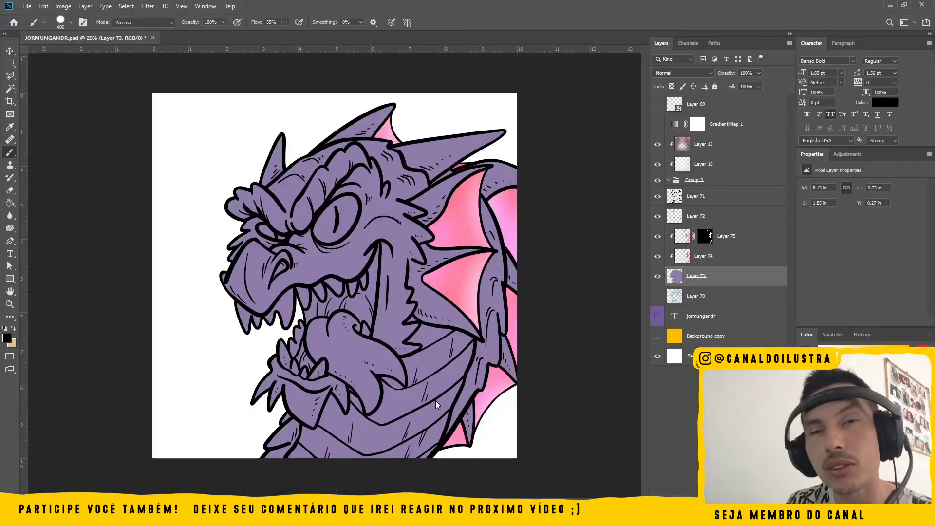
pyautogui.moveTo(287, 322)
pyautogui.mouseDown()
pyautogui.moveTo(291, 292)
pyautogui.moveTo(267, 320)
pyautogui.moveTo(244, 321)
pyautogui.mouseUp()
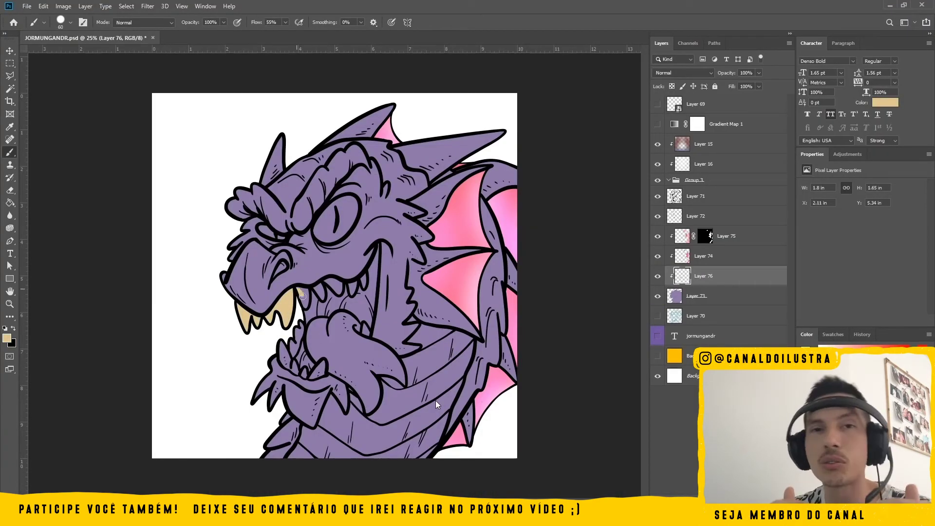
pyautogui.moveTo(316, 288)
pyautogui.mouseDown()
pyautogui.moveTo(351, 293)
pyautogui.moveTo(363, 279)
pyautogui.moveTo(364, 367)
pyautogui.moveTo(318, 374)
pyautogui.moveTo(308, 397)
pyautogui.moveTo(287, 354)
pyautogui.moveTo(293, 369)
pyautogui.moveTo(294, 339)
pyautogui.mouseUp()
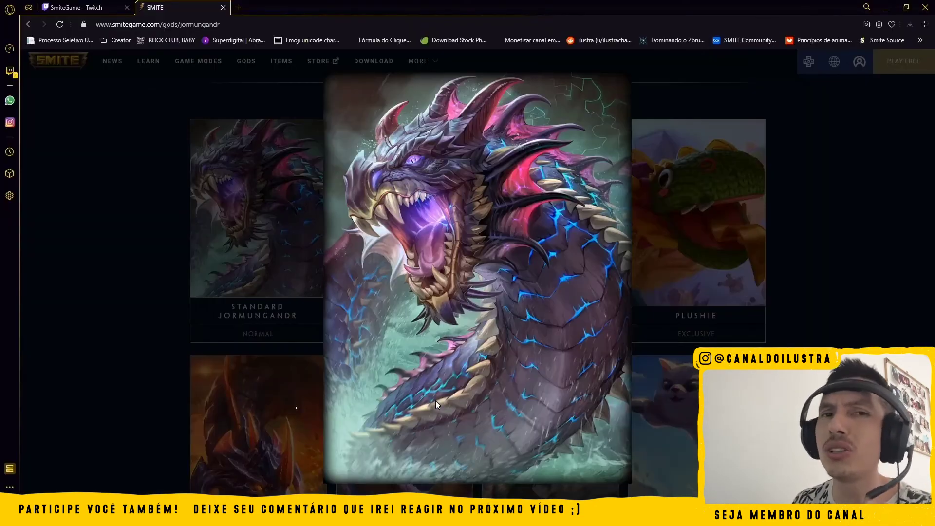
pyautogui.hotkey('alt', 'Tab')
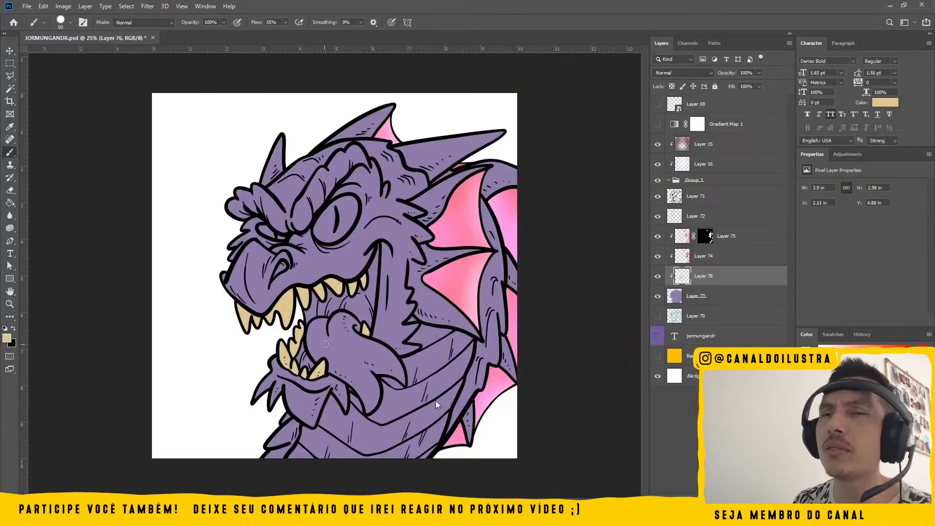
pyautogui.moveTo(675, 181); pyautogui.dragTo(669, 182)
pyautogui.click(785, 133)
# Add a clipped layer above the purple fill and paint the lips and mouth edges with the tooth colour
pyautogui.click(705, 296)
pyautogui.hotkey('ctrl', 'alt', 'shift', 'n')
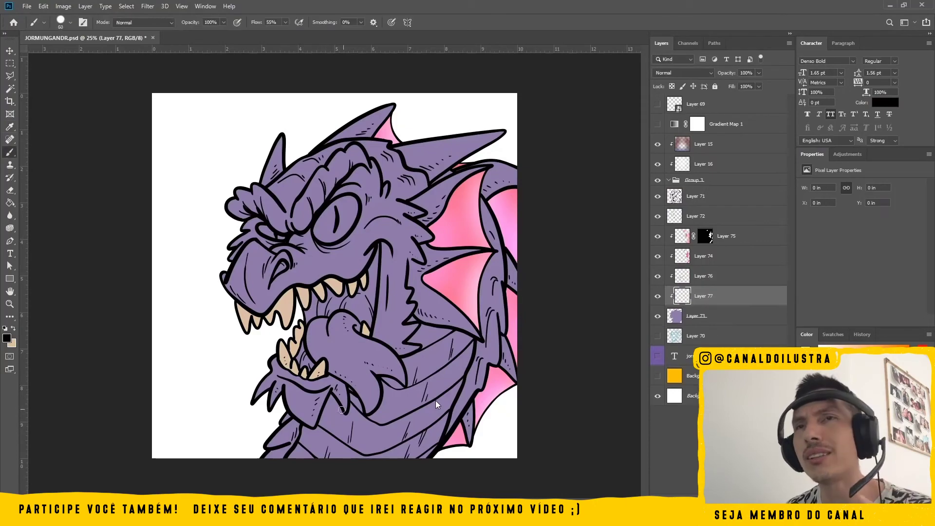
pyautogui.keyDown('alt'); pyautogui.click(284, 358); pyautogui.keyUp('alt')
pyautogui.moveTo(274, 366); pyautogui.dragTo(287, 377)
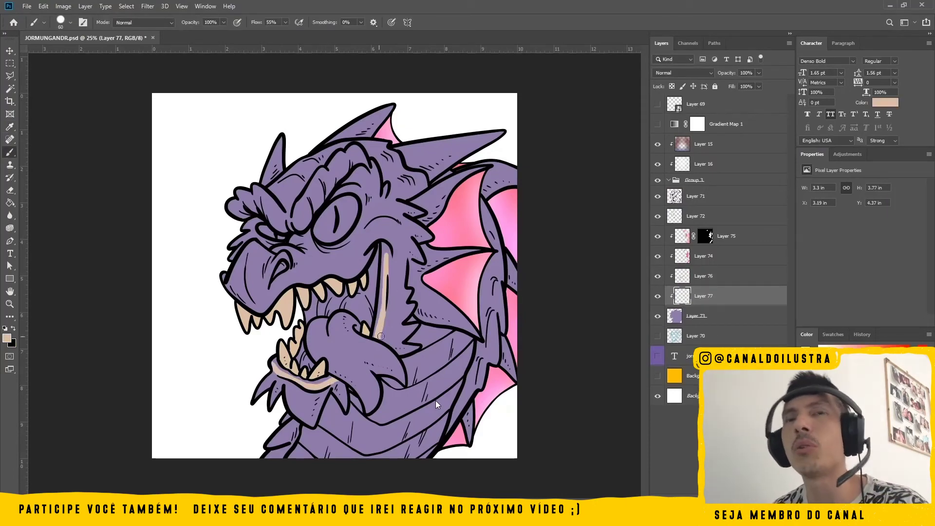
pyautogui.moveTo(387, 243); pyautogui.dragTo(388, 281)
pyautogui.moveTo(228, 292)
pyautogui.mouseDown()
pyautogui.moveTo(263, 304)
pyautogui.moveTo(374, 249)
pyautogui.mouseUp()
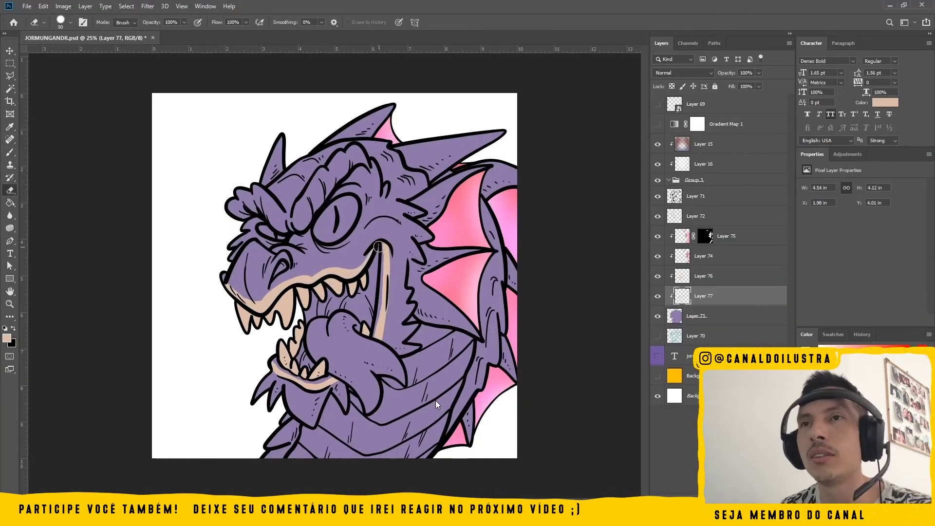
# Paint the spikes on the cheek, beside the far eye and down the neck beige, cleaning the edges with the eraser
pyautogui.moveTo(400, 202)
pyautogui.mouseDown()
pyautogui.moveTo(417, 229)
pyautogui.moveTo(430, 236)
pyautogui.moveTo(421, 260)
pyautogui.mouseUp()
pyautogui.press('e')
pyautogui.press('b')
pyautogui.moveTo(247, 236); pyautogui.dragTo(231, 246)
pyautogui.moveTo(407, 292)
pyautogui.mouseDown()
pyautogui.moveTo(404, 319)
pyautogui.moveTo(398, 299)
pyautogui.moveTo(403, 340)
pyautogui.moveTo(417, 347)
pyautogui.mouseUp()
# Paint the scales along the back and the lower neck spikes beige, checking the Jormungandr reference image in the browser
pyautogui.hotkey('alt', 'Tab')
pyautogui.moveTo(482, 362)
pyautogui.mouseDown()
pyautogui.moveTo(478, 386)
pyautogui.moveTo(485, 361)
pyautogui.mouseUp()
pyautogui.moveTo(491, 317)
pyautogui.mouseDown()
pyautogui.moveTo(488, 359)
pyautogui.moveTo(493, 312)
pyautogui.moveTo(504, 331)
pyautogui.mouseUp()
pyautogui.moveTo(275, 429); pyautogui.dragTo(287, 447)
pyautogui.hotkey('alt', 'Tab')
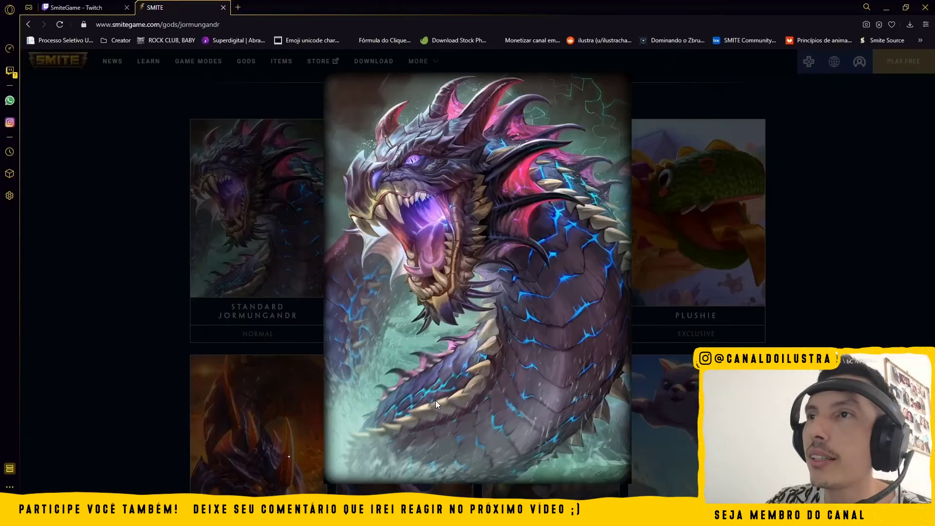
pyautogui.hotkey('alt', 'Tab')
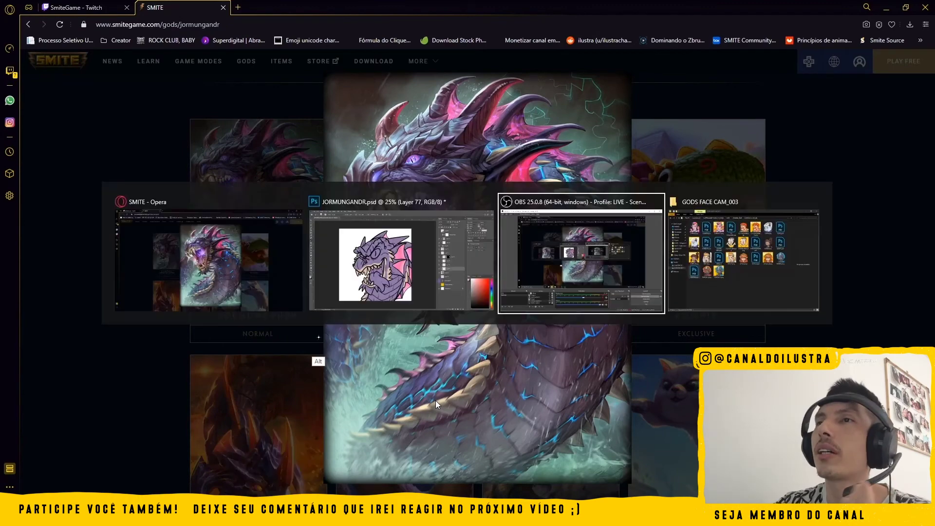
pyautogui.hotkey('alt', 'Tab')
# Add a new clipped layer above the purple fill and paint both eyes bright violet
pyautogui.click(696, 316)
pyautogui.hotkey('ctrl', 'shift', 'alt', 'n')
pyautogui.press('x')
pyautogui.moveTo(325, 228)
pyautogui.mouseDown()
pyautogui.moveTo(344, 212)
pyautogui.moveTo(337, 218)
pyautogui.moveTo(350, 220)
pyautogui.moveTo(347, 208)
pyautogui.mouseUp()
pyautogui.press('x')
pyautogui.press(']')
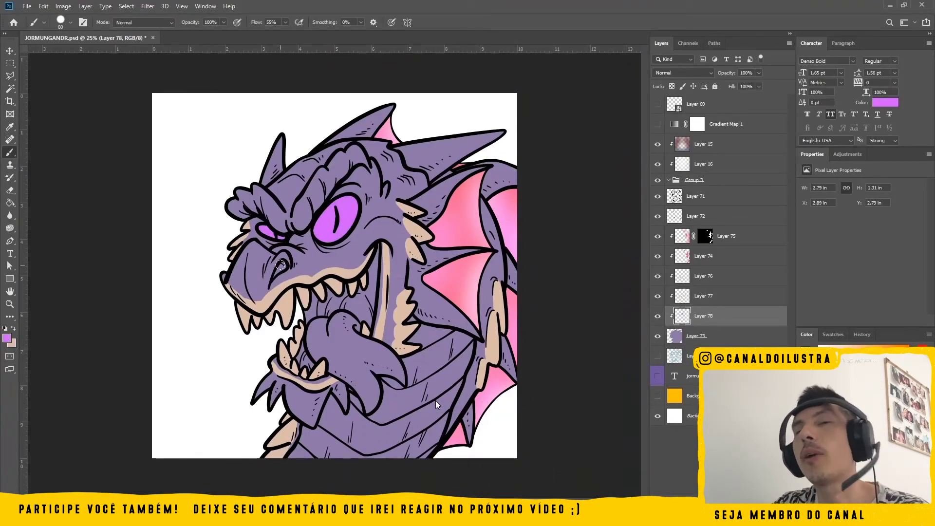
# Lighten the eye colour with Hue/Saturation while checking values through the grayscale Gradient Map, and hide the map again
pyautogui.click(658, 124)
pyautogui.hotkey('ctrl', 'u')
pyautogui.moveTo(674, 206)
pyautogui.mouseDown()
pyautogui.moveTo(699, 207)
pyautogui.moveTo(687, 230)
pyautogui.mouseUp()
pyautogui.click(784, 132)
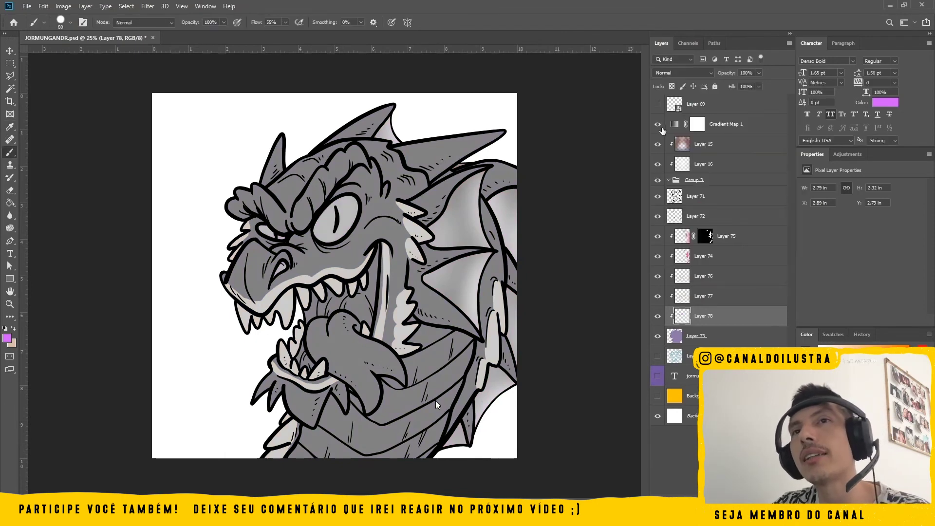
pyautogui.click(657, 125)
# Sample the fin's pink and paint the tongue on a new clipped layer above the purple fill
pyautogui.keyDown('alt'); pyautogui.click(479, 400); pyautogui.keyUp('alt')
pyautogui.click(696, 336)
pyautogui.hotkey('ctrl', 'shift', 'alt', 'n')
pyautogui.press('x')
pyautogui.moveTo(341, 354)
pyautogui.mouseDown()
pyautogui.moveTo(333, 341)
pyautogui.moveTo(315, 359)
pyautogui.moveTo(366, 404)
pyautogui.moveTo(360, 376)
pyautogui.moveTo(390, 362)
pyautogui.moveTo(340, 321)
pyautogui.moveTo(331, 361)
pyautogui.moveTo(365, 392)
pyautogui.mouseUp()
# Adjust the tongue with Hue/Saturation to saturation -7 and lightness +9, checking values with the Gradient Map shown temporarily
pyautogui.hotkey('ctrl', 'u')
pyautogui.press('Return')
pyautogui.click(657, 124)
pyautogui.moveTo(675, 231)
pyautogui.mouseDown()
pyautogui.moveTo(667, 231)
pyautogui.moveTo(681, 231)
pyautogui.mouseUp()
pyautogui.hotkey('ctrl', 'u')
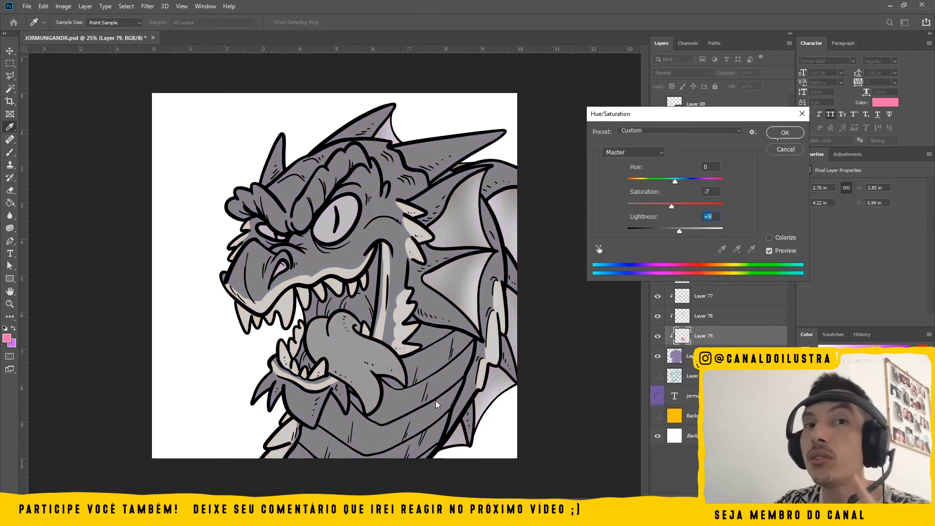
pyautogui.press('Return')
pyautogui.click(658, 124)
# Paint the inside of the mouth dark red on a new clipped layer and compare it with the reference image
pyautogui.click(689, 356)
pyautogui.hotkey('ctrl', 'shift', 'alt', 'n')
pyautogui.press('x')
pyautogui.press('x')
pyautogui.moveTo(303, 342)
pyautogui.mouseDown()
pyautogui.moveTo(302, 360)
pyautogui.moveTo(336, 304)
pyautogui.moveTo(371, 291)
pyautogui.mouseUp()
pyautogui.hotkey('alt', 'Tab')
pyautogui.hotkey('alt', 'Tab')
pyautogui.hotkey('alt', 'Tab')
pyautogui.hotkey('alt', 'Tab')
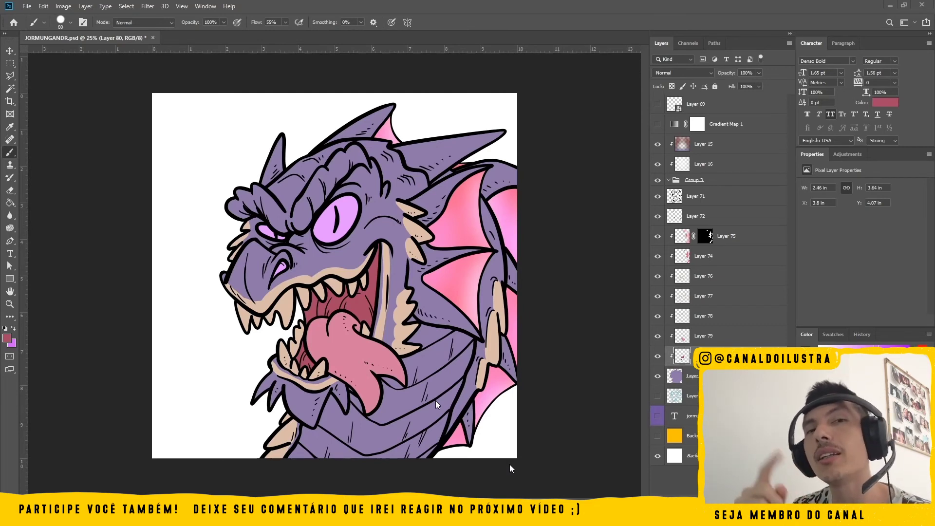
# Add a clipped layer above the purple fill and paint the belly plates lighter purple, enlarging the brush to 125 px
pyautogui.click(692, 376)
pyautogui.hotkey('ctrl', 'shift', 'alt', 'n')
pyautogui.keyDown('alt'); pyautogui.click(326, 438); pyautogui.keyUp('alt')
pyautogui.press('x')
pyautogui.moveTo(331, 428)
pyautogui.mouseDown()
pyautogui.moveTo(321, 450)
pyautogui.moveTo(293, 459)
pyautogui.moveTo(321, 450)
pyautogui.mouseUp()
pyautogui.press(']')
pyautogui.press(']')
pyautogui.press(']')
pyautogui.moveTo(349, 400); pyautogui.dragTo(342, 451)
pyautogui.moveTo(390, 409)
pyautogui.mouseDown()
pyautogui.moveTo(382, 441)
pyautogui.moveTo(431, 445)
pyautogui.moveTo(465, 353)
pyautogui.moveTo(411, 341)
pyautogui.moveTo(429, 417)
pyautogui.mouseUp()
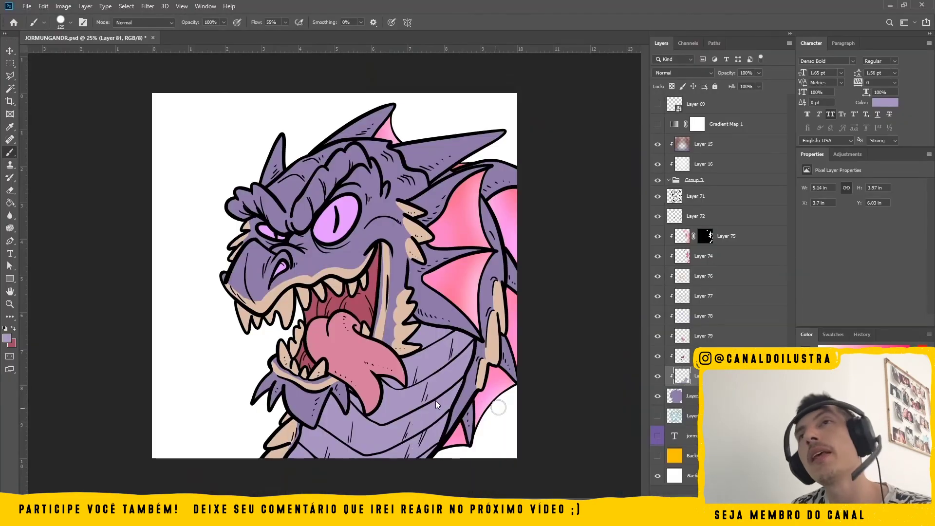
# Add a new clipped layer and paint the horns and outer body areas darker purple
pyautogui.hotkey('ctrl', 'shift', 'alt', 'n')
pyautogui.keyDown('alt'); pyautogui.click(398, 415); pyautogui.keyUp('alt')
pyautogui.moveTo(398, 415)
pyautogui.mouseDown()
pyautogui.moveTo(517, 384)
pyautogui.moveTo(512, 190)
pyautogui.moveTo(402, 155)
pyautogui.moveTo(461, 152)
pyautogui.moveTo(341, 131)
pyautogui.moveTo(273, 166)
pyautogui.moveTo(438, 195)
pyautogui.moveTo(415, 275)
pyautogui.moveTo(419, 307)
pyautogui.moveTo(475, 335)
pyautogui.moveTo(420, 290)
pyautogui.moveTo(420, 298)
pyautogui.mouseUp()
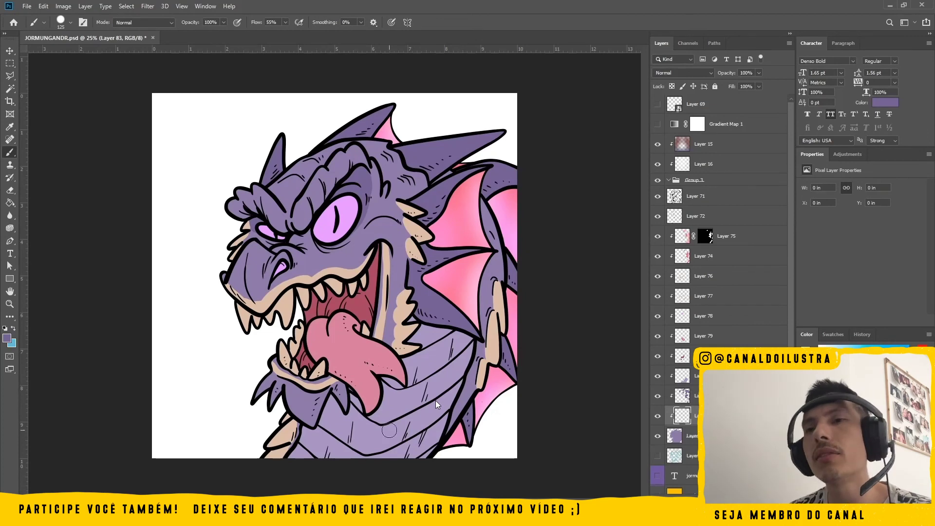
# Paint light-blue lines on the belly plates, raise their layer above the darker purple layers and add a light-blue Screen-mode Drop Shadow
pyautogui.press('x')
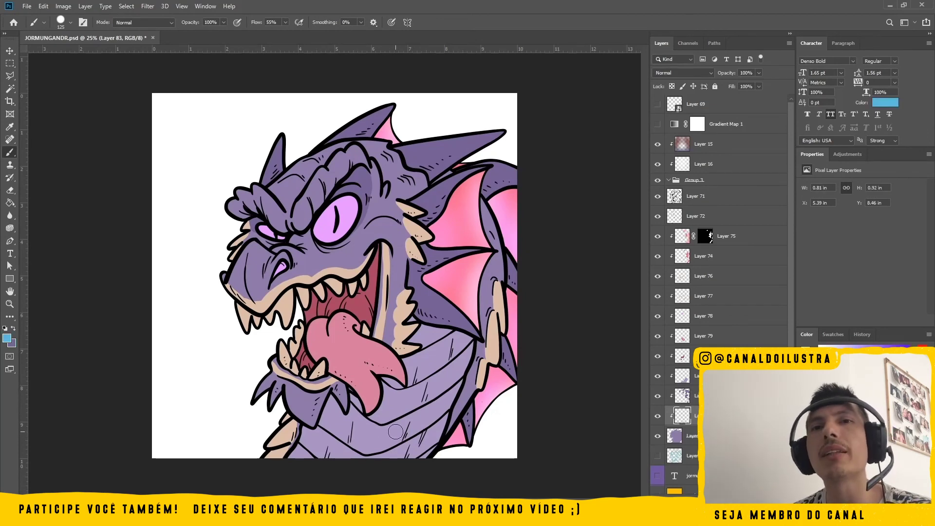
pyautogui.moveTo(682, 415); pyautogui.dragTo(682, 367)
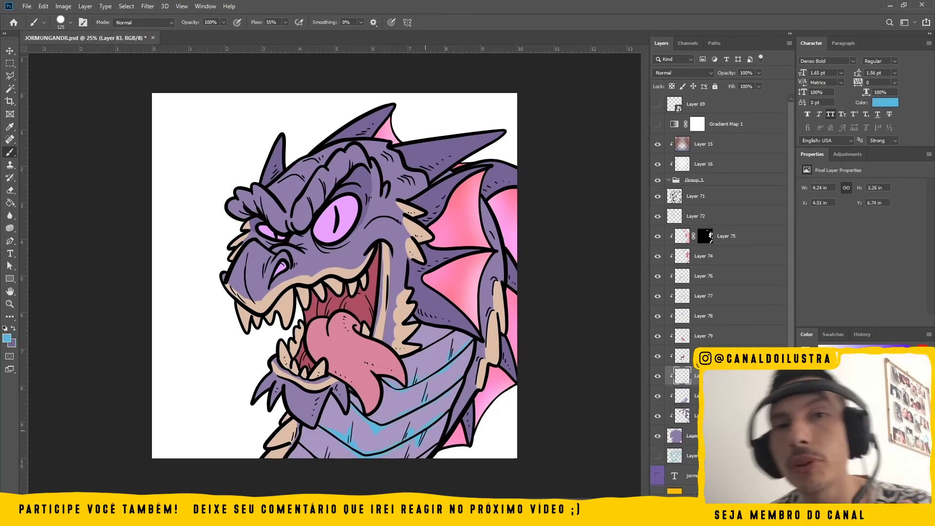
pyautogui.doubleClick(682, 376)
pyautogui.click(578, 294)
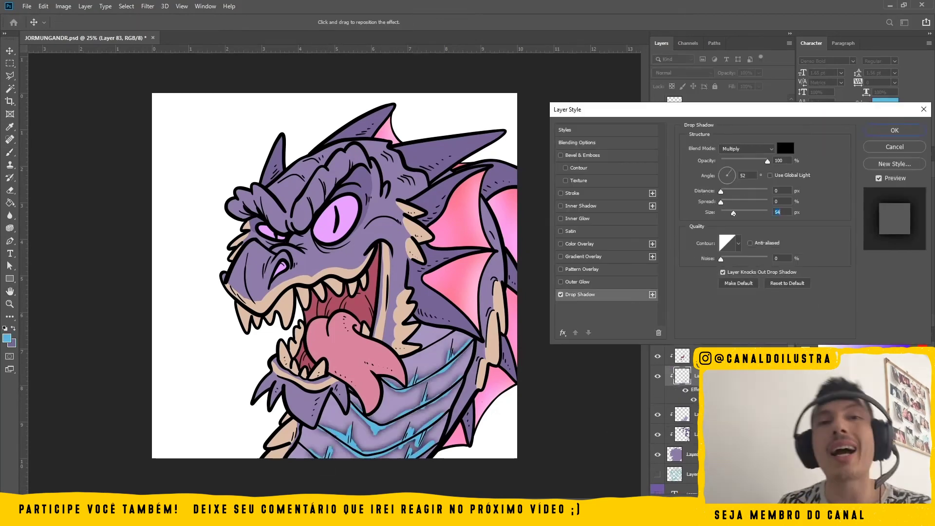
pyautogui.click(785, 148)
pyautogui.click(375, 429)
pyautogui.click(664, 262)
pyautogui.click(746, 149)
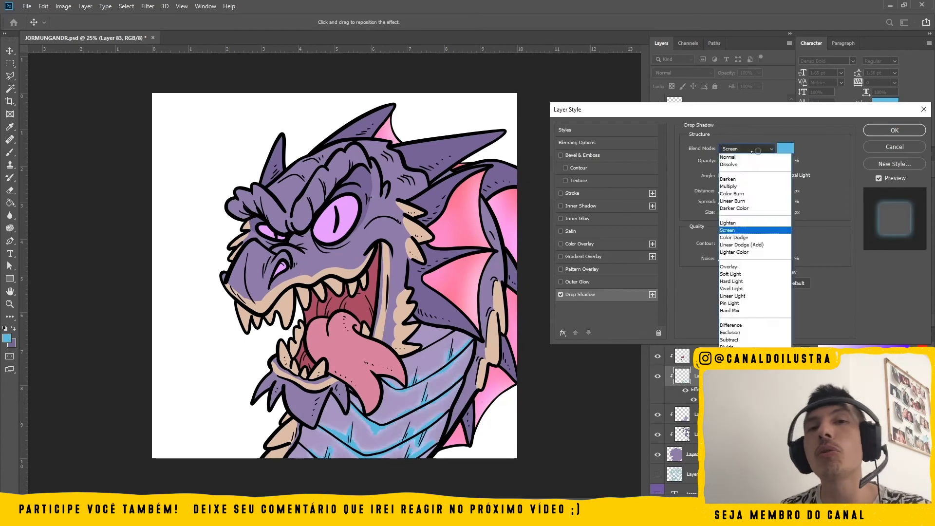
pyautogui.click(738, 228)
pyautogui.moveTo(733, 212); pyautogui.dragTo(737, 213)
pyautogui.click(895, 130)
# On a new clipped layer above the purple fill, tint the snout with the wings' pink using a progressively larger brush
pyautogui.click(682, 453)
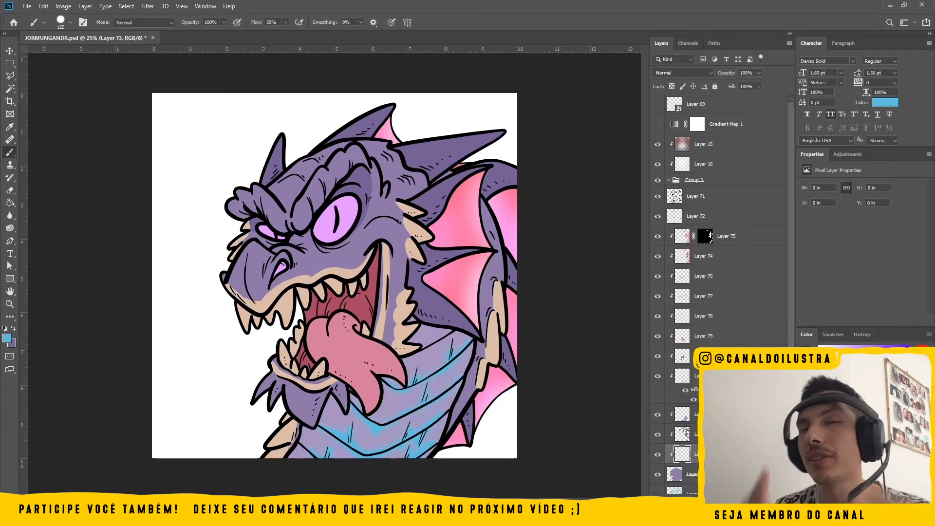
pyautogui.press('x')
pyautogui.press('i')
pyautogui.click(470, 282)
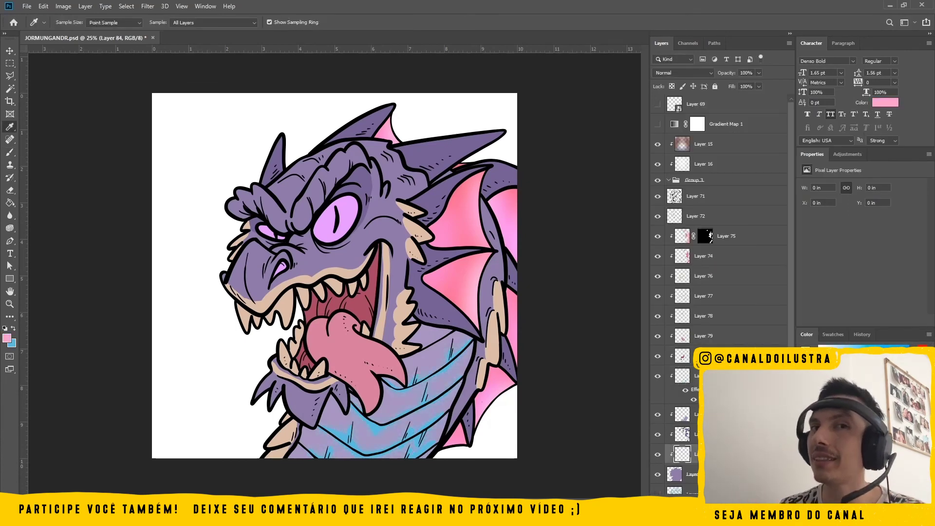
pyautogui.press('b')
pyautogui.press(']')
pyautogui.press(']')
pyautogui.press(']')
pyautogui.press(']')
pyautogui.press(']')
pyautogui.press(']')
pyautogui.moveTo(253, 263); pyautogui.dragTo(363, 291)
pyautogui.press(']')
pyautogui.press(']')
pyautogui.press(']')
pyautogui.moveTo(297, 311); pyautogui.dragTo(344, 292)
# Soften the pink snout tint with a Gaussian Blur and lower its layer opacity
pyautogui.click(147, 6)
pyautogui.moveTo(156, 115)
pyautogui.click(291, 152)
pyautogui.moveTo(573, 242); pyautogui.dragTo(604, 243)
pyautogui.press('Return')
pyautogui.press('v')
pyautogui.click(759, 73)
pyautogui.moveTo(761, 84); pyautogui.dragTo(730, 84)
# Add a clipped layer above the eye colour layer and dab light blue on both eyes with a 700 px brush
pyautogui.click(725, 236)
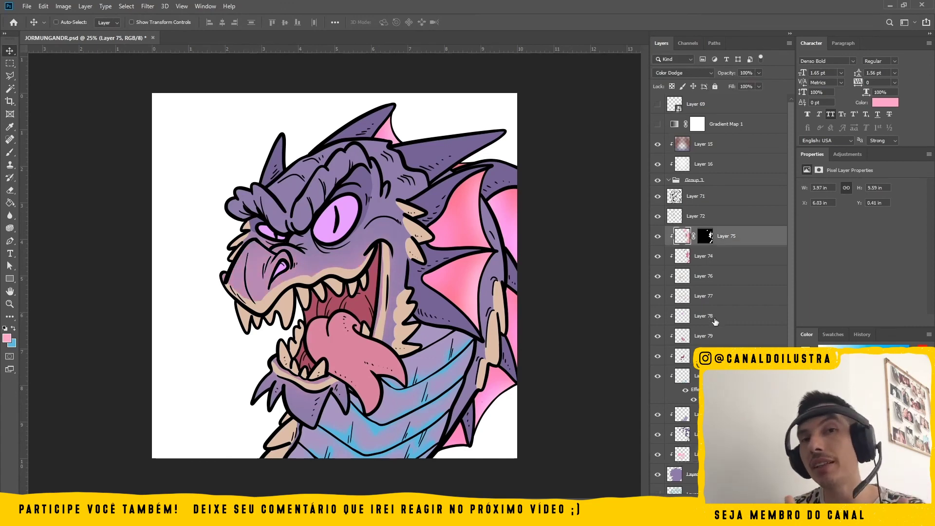
pyautogui.keyDown('ctrl'); pyautogui.click(337, 222); pyautogui.keyUp('ctrl')
pyautogui.hotkey('ctrl', 'shift', 'alt', 'n')
pyautogui.press('x')
pyautogui.press('b')
pyautogui.click(339, 223)
pyautogui.click(278, 231)
# Apply Gaussian Blur to the blue eye glow, set its layer to Vivid Light and mask it
pyautogui.click(147, 6)
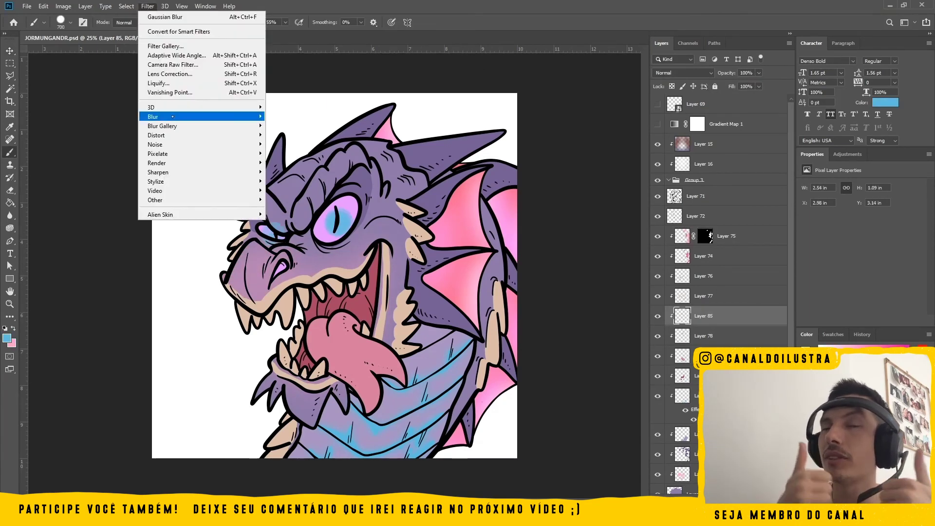
pyautogui.click(292, 152)
pyautogui.press('Return')
pyautogui.click(682, 72)
pyautogui.click(673, 199)
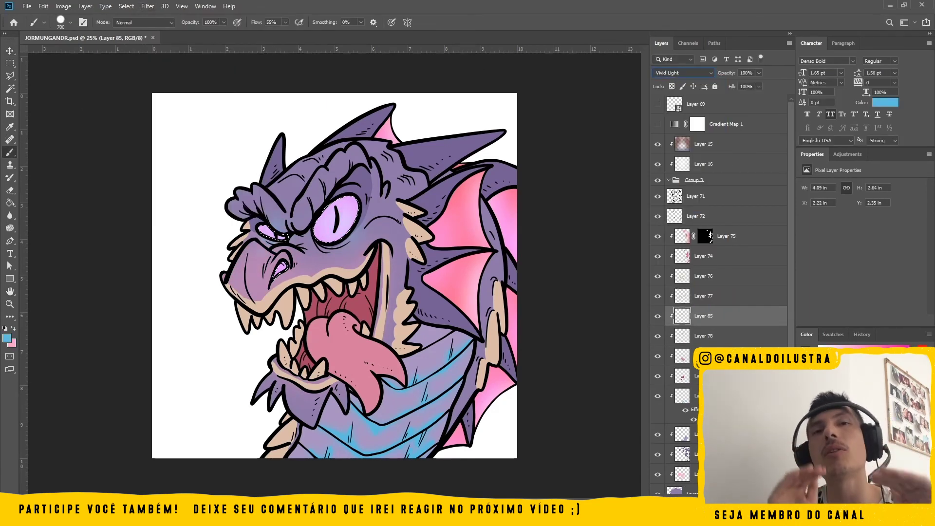
pyautogui.click(710, 500)
# Add a clipped Soft Light layer above the masked wing glow layer and ready a white 60 px brush
pyautogui.press('v')
pyautogui.click(726, 236)
pyautogui.hotkey('ctrl', 'shift', 'alt', 'n')
pyautogui.press('d')
pyautogui.press('x')
pyautogui.press('b')
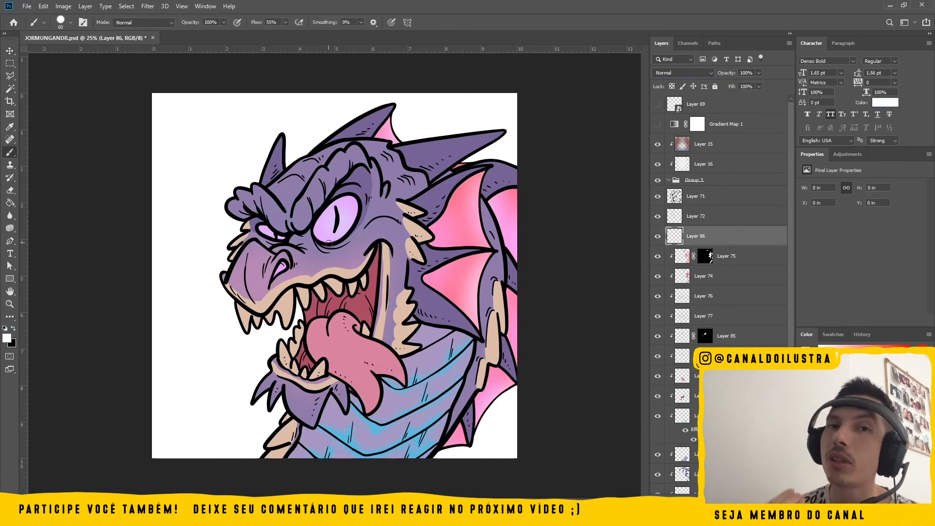
pyautogui.hotkey('ctrl', 'alt', 'g')
pyautogui.hotkey('shift', 'alt', 'f')
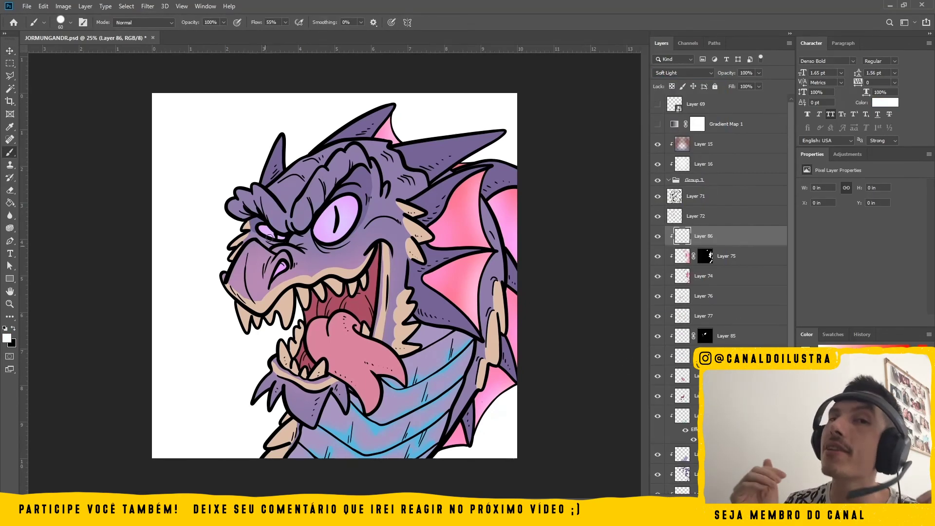
# Paint white highlights on the snout and the large eye, undoing the last stroke
pyautogui.moveTo(250, 247); pyautogui.dragTo(240, 268)
pyautogui.moveTo(242, 274); pyautogui.dragTo(237, 282)
pyautogui.moveTo(339, 207); pyautogui.dragTo(342, 215)
pyautogui.moveTo(327, 222); pyautogui.dragTo(321, 227)
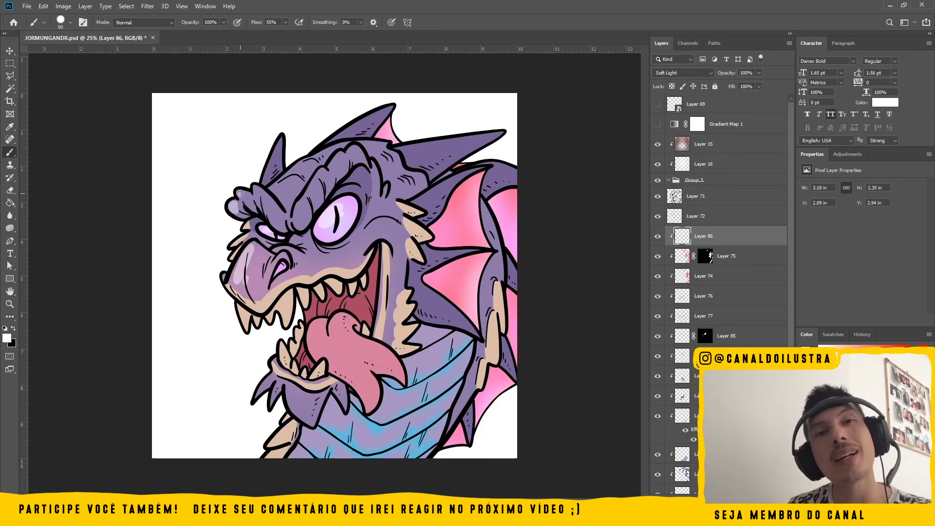
pyautogui.hotkey('ctrl', 'z')
# Paint white highlights along the top of the head, the brow ridges and the horns
pyautogui.moveTo(291, 176); pyautogui.dragTo(316, 160)
pyautogui.moveTo(275, 157); pyautogui.dragTo(267, 178)
pyautogui.moveTo(315, 157); pyautogui.dragTo(366, 120)
pyautogui.moveTo(405, 154); pyautogui.dragTo(453, 143)
pyautogui.moveTo(416, 200); pyautogui.dragTo(507, 165)
pyautogui.moveTo(312, 195); pyautogui.dragTo(319, 178)
pyautogui.moveTo(331, 170); pyautogui.dragTo(351, 153)
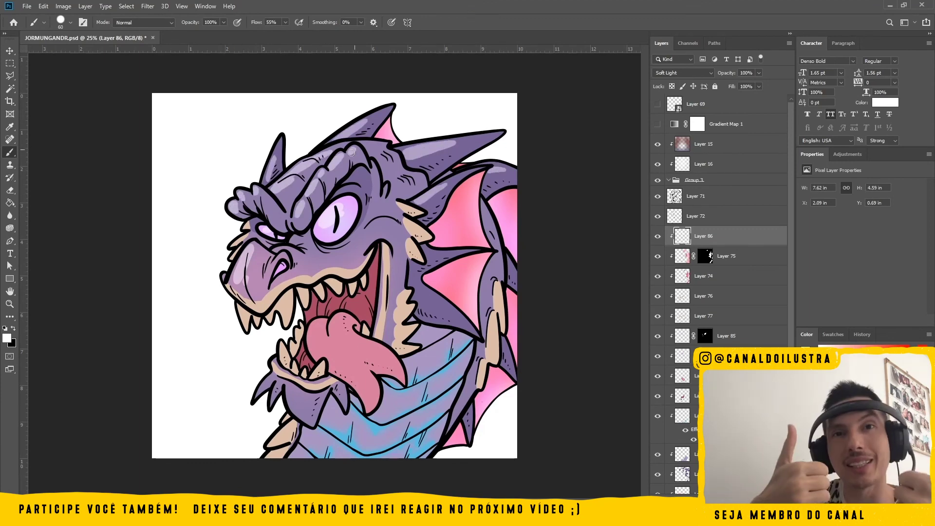
# Lighten the teeth and bone-coloured spikes with a Hue/Saturation adjustment on their layer
pyautogui.click(710, 296)
pyautogui.hotkey('ctrl', 'u')
pyautogui.moveTo(674, 231); pyautogui.dragTo(686, 231)
pyautogui.click(784, 133)
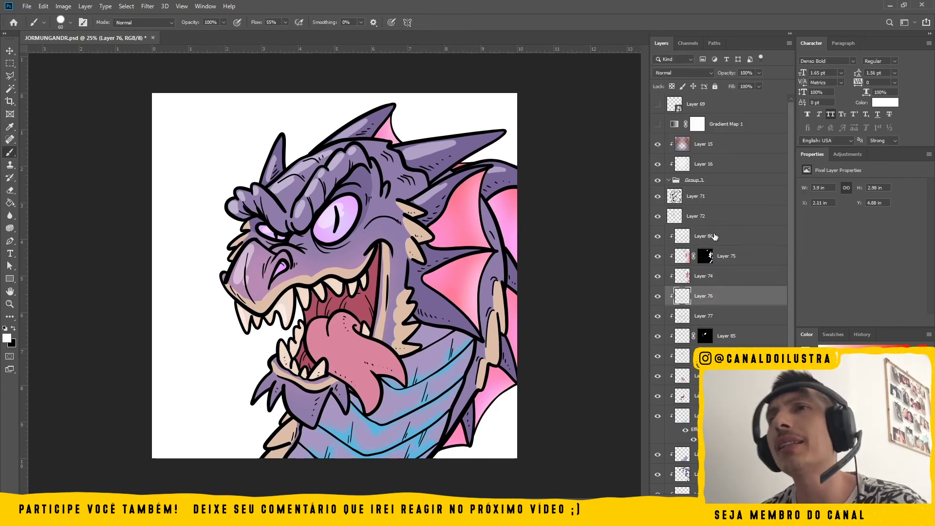
# Paint white highlights on the tongue and lower jaw on the Soft Light layer
pyautogui.click(714, 236)
pyautogui.moveTo(315, 327)
pyautogui.mouseDown()
pyautogui.moveTo(317, 353)
pyautogui.moveTo(333, 327)
pyautogui.mouseUp()
pyautogui.moveTo(366, 403); pyautogui.dragTo(354, 380)
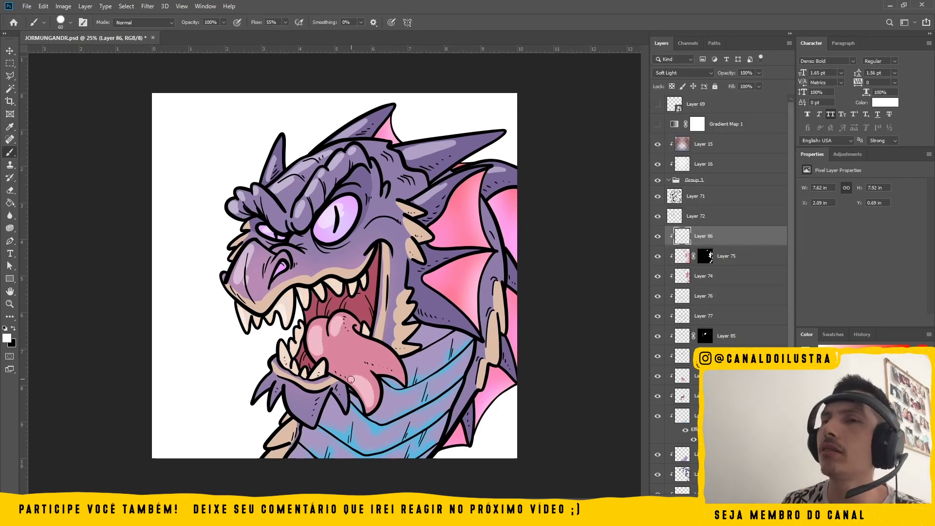
pyautogui.moveTo(271, 378); pyautogui.dragTo(289, 393)
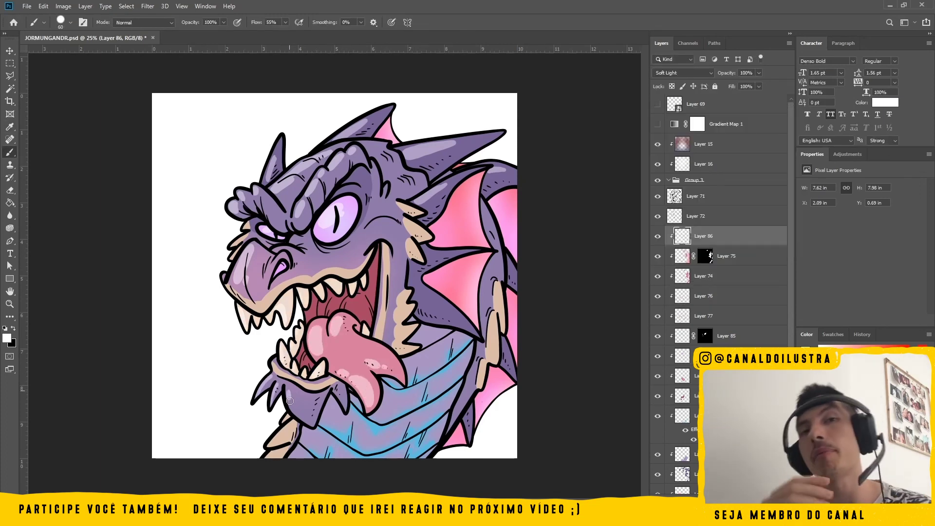
# Paint white highlights on the lower belly and the beige back spikes, undoing a stray stroke on the neck
pyautogui.moveTo(306, 435); pyautogui.dragTo(360, 454)
pyautogui.moveTo(275, 451); pyautogui.dragTo(267, 457)
pyautogui.moveTo(434, 347)
pyautogui.mouseDown()
pyautogui.moveTo(385, 457)
pyautogui.moveTo(438, 336)
pyautogui.mouseUp()
pyautogui.hotkey('ctrl', 'z')
pyautogui.moveTo(497, 332); pyautogui.dragTo(496, 358)
pyautogui.moveTo(500, 294); pyautogui.dragTo(496, 350)
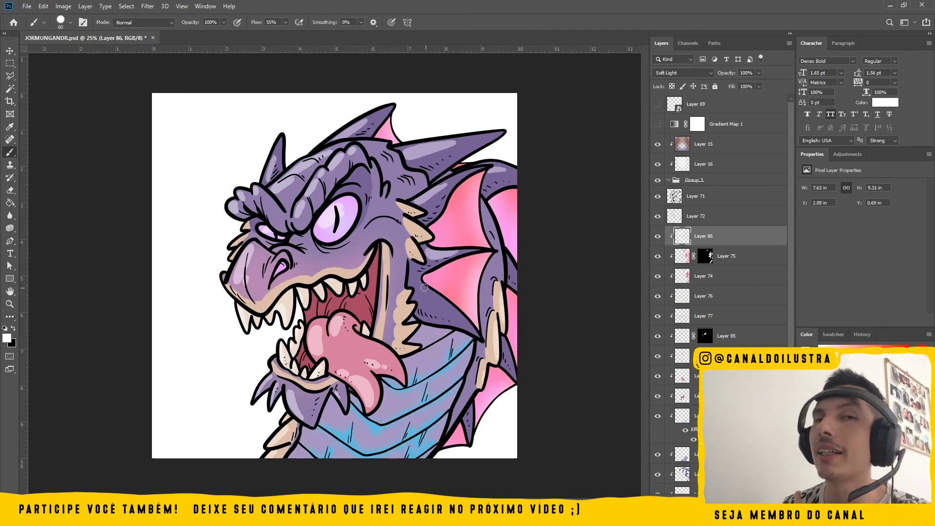
# Paint white highlights on the wing arm and along the edges of the pink fin membranes
pyautogui.moveTo(428, 291); pyautogui.dragTo(439, 305)
pyautogui.moveTo(485, 262); pyautogui.dragTo(478, 316)
pyautogui.moveTo(481, 174); pyautogui.dragTo(476, 232)
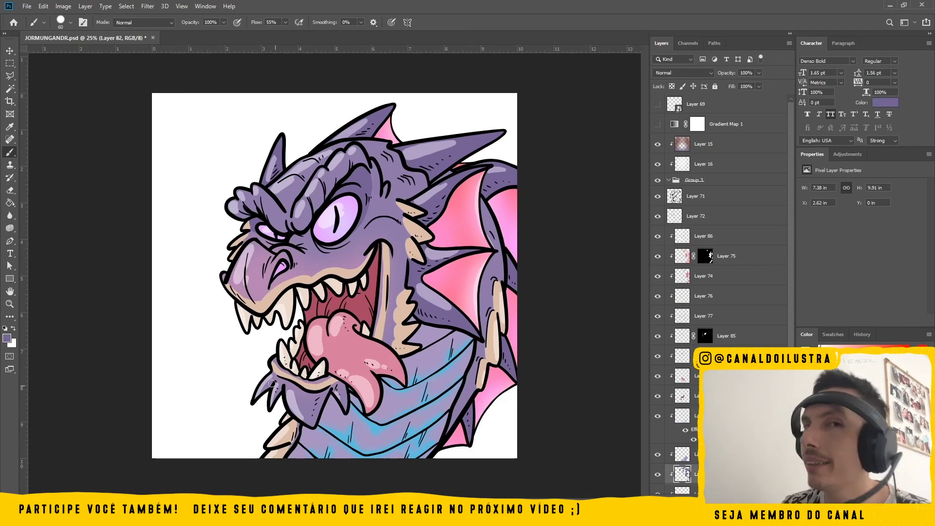
# Paint purple shading along the lower jaw on the darker purple layer
pyautogui.moveTo(266, 377); pyautogui.dragTo(326, 426)
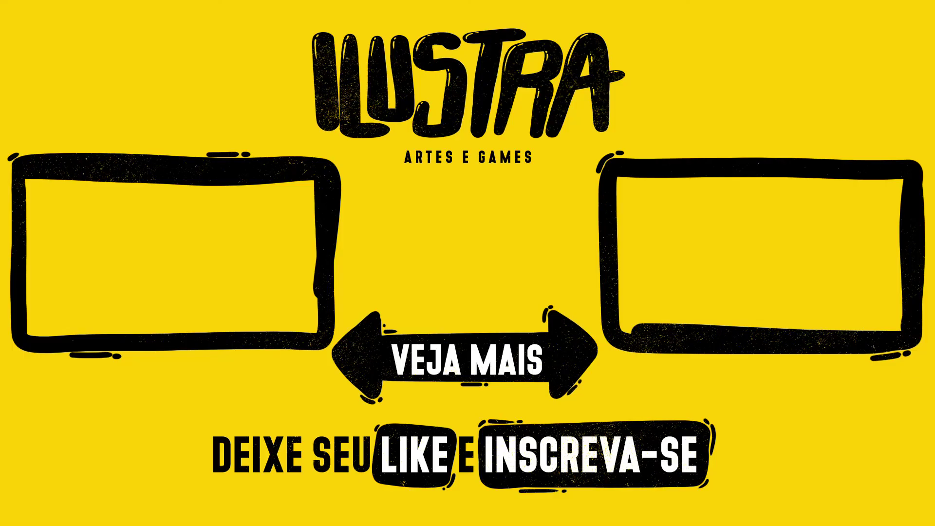